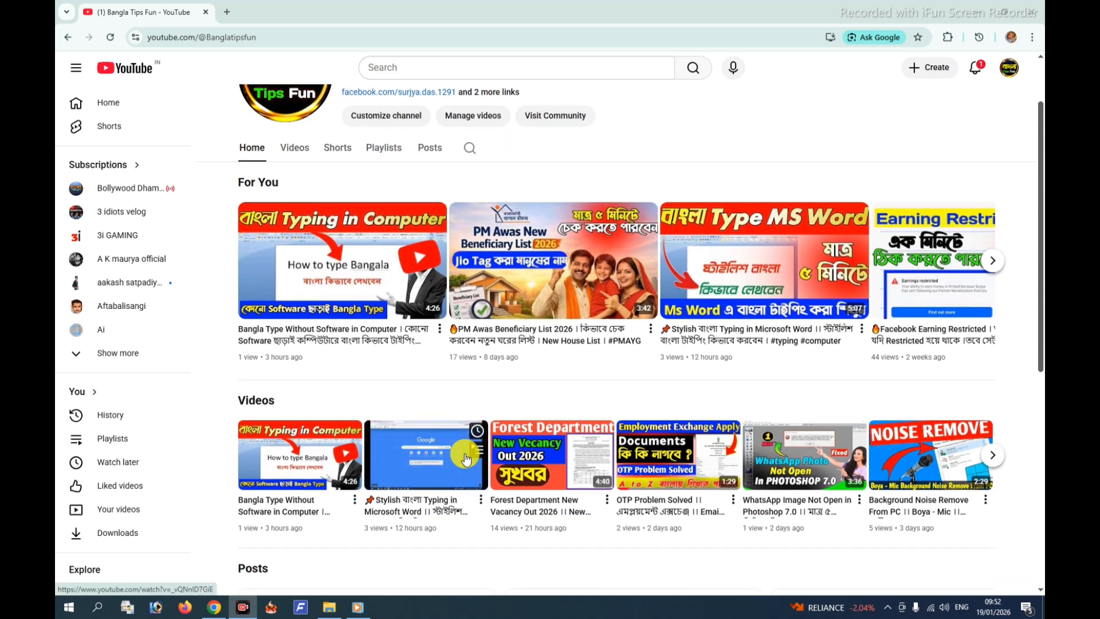
Step: Preview the end-screen template clip 20211216-1_1080p in the media player, playing it from near its start
scroll(395, 452, "up", 1)
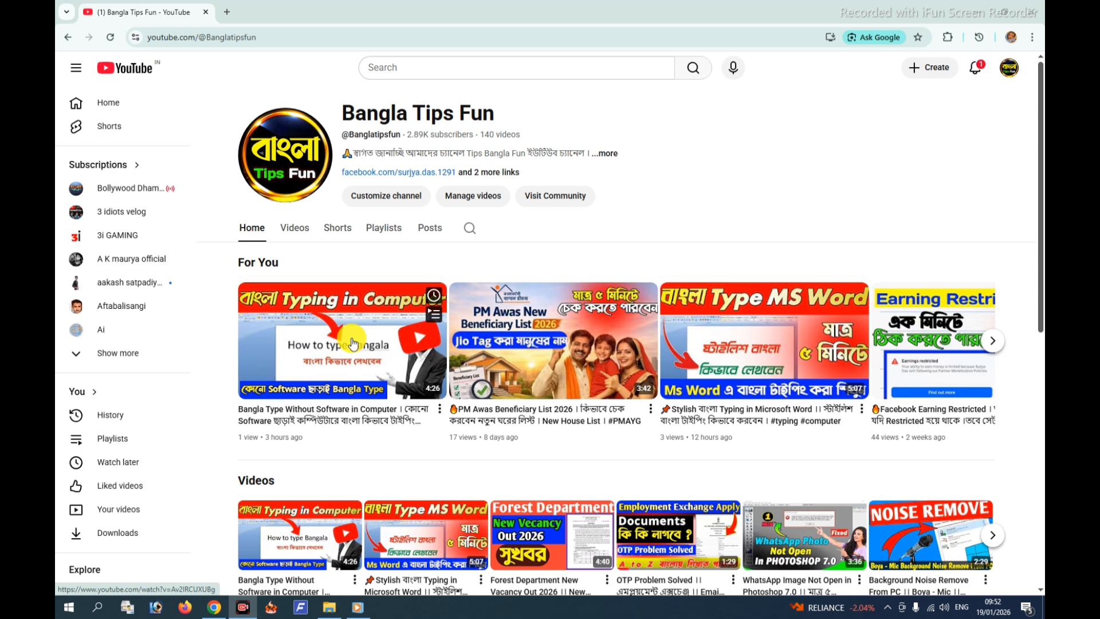
left_click(357, 606)
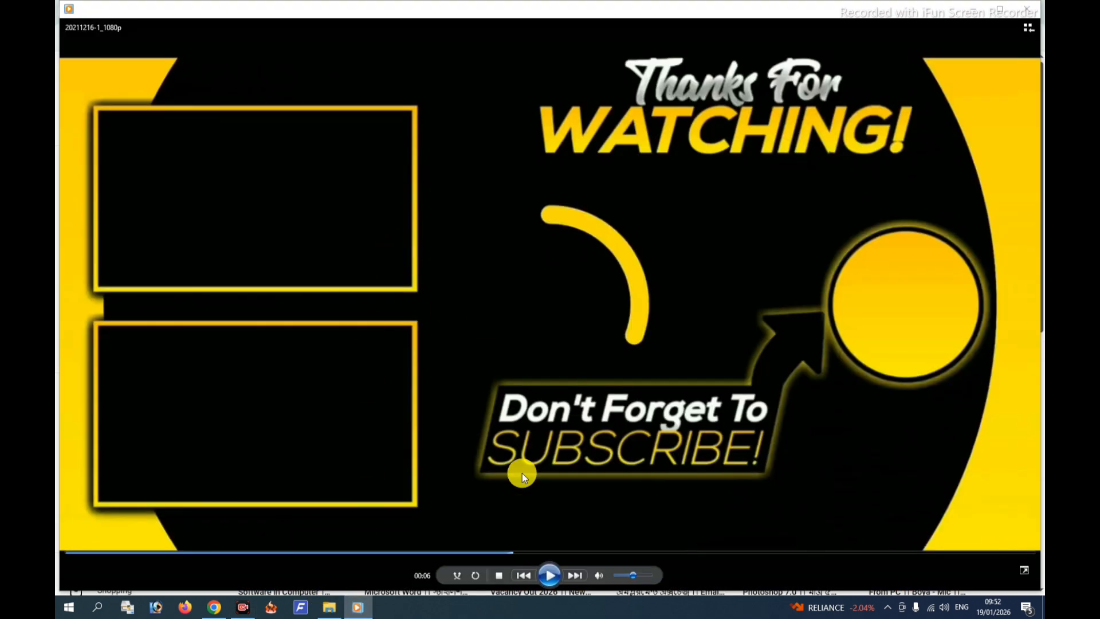
left_click_drag(495, 554, 126, 551)
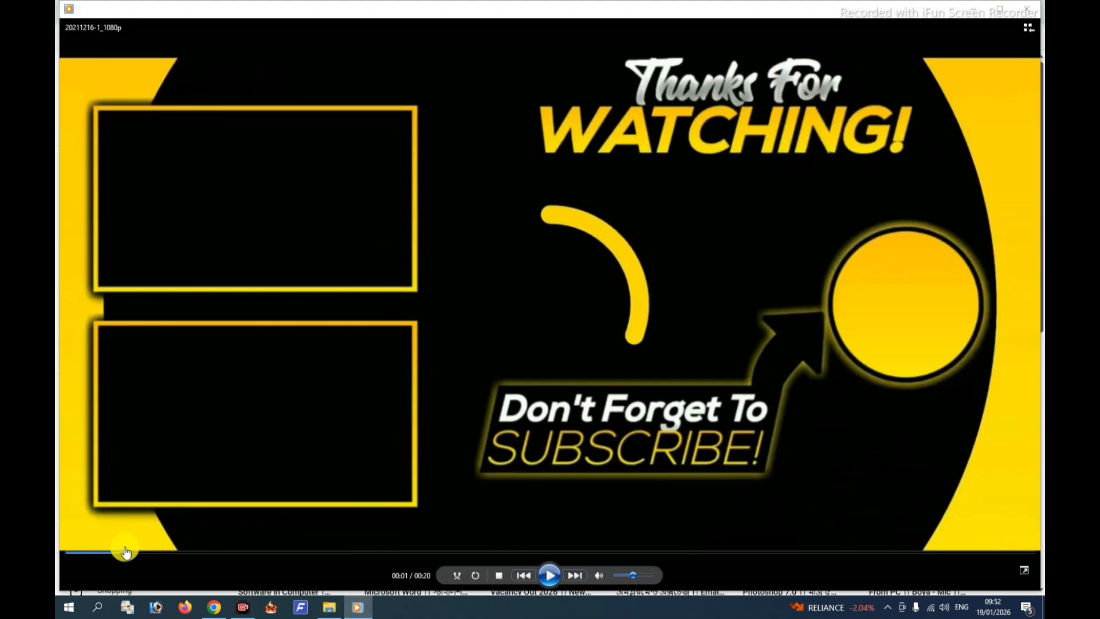
left_click(547, 576)
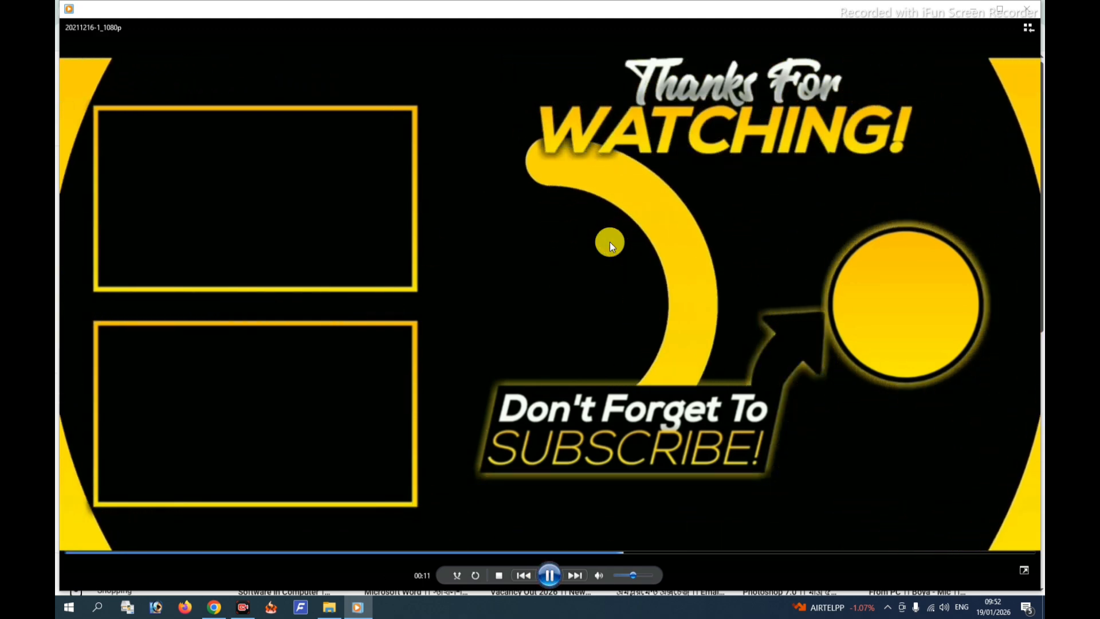
left_click(573, 574)
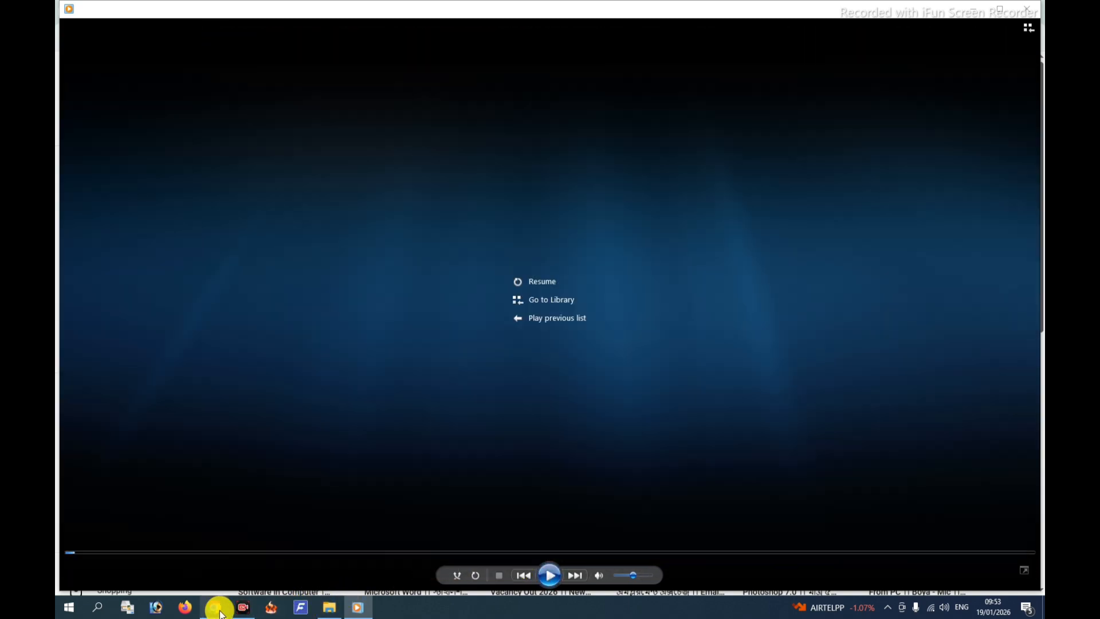
Step: Switch to Chrome, go to the YouTube home page, open YouTube Studio and browse the channel's uploaded videos
left_click(215, 608)
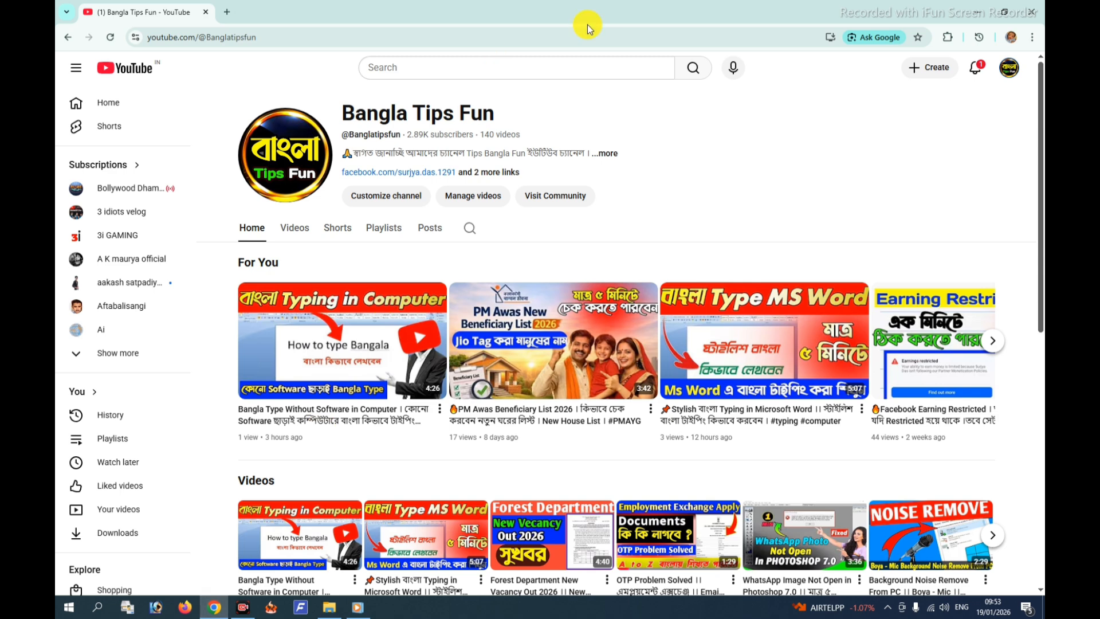
left_click(226, 12)
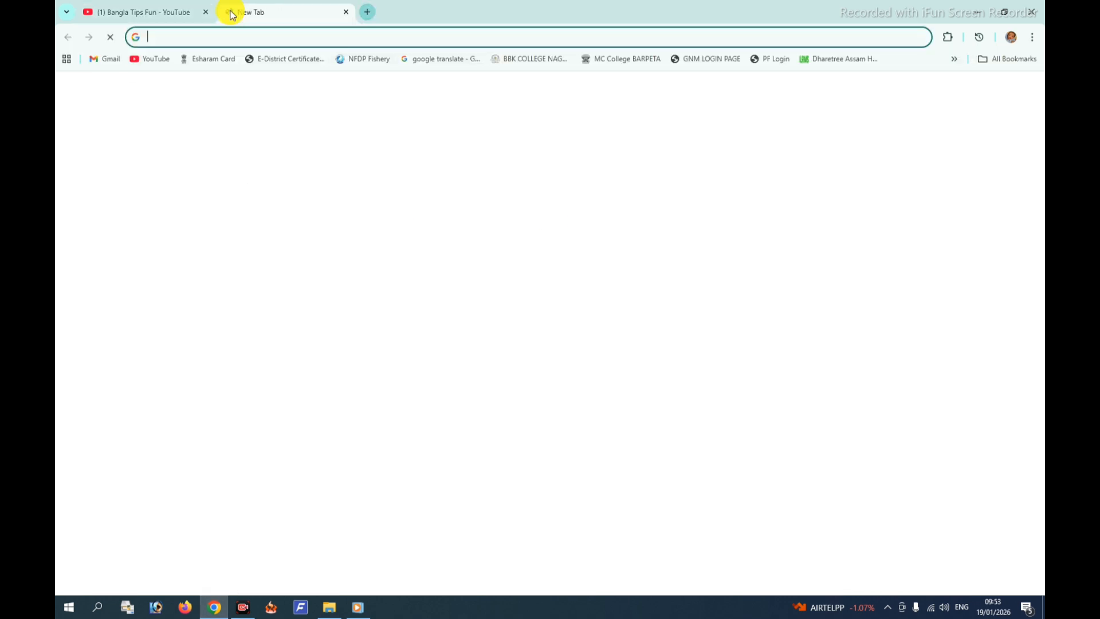
left_click(209, 12)
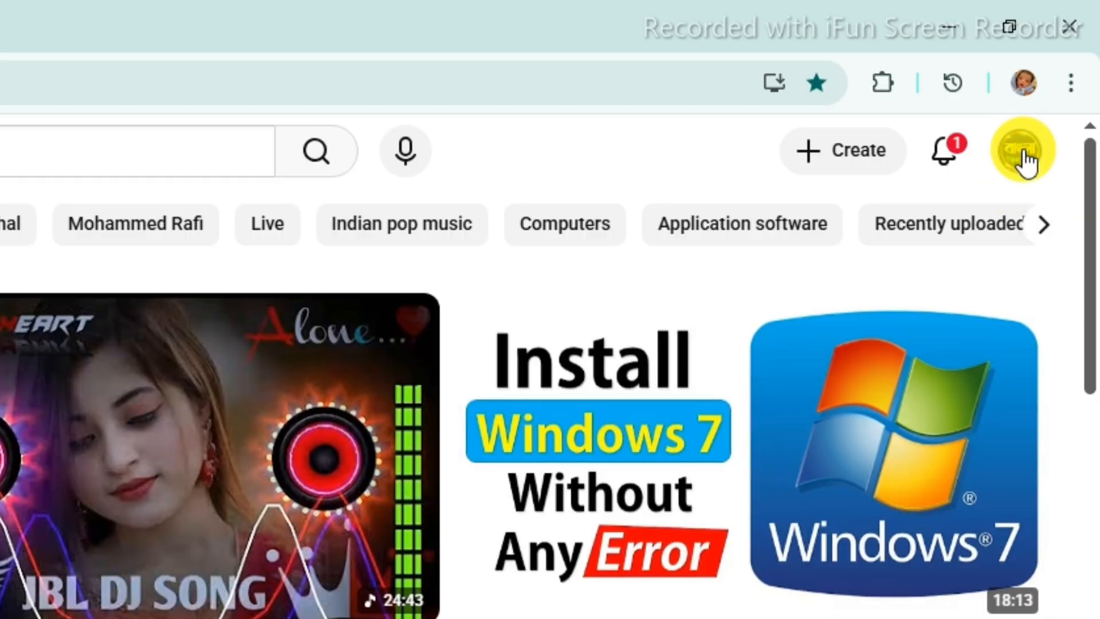
left_click(1025, 159)
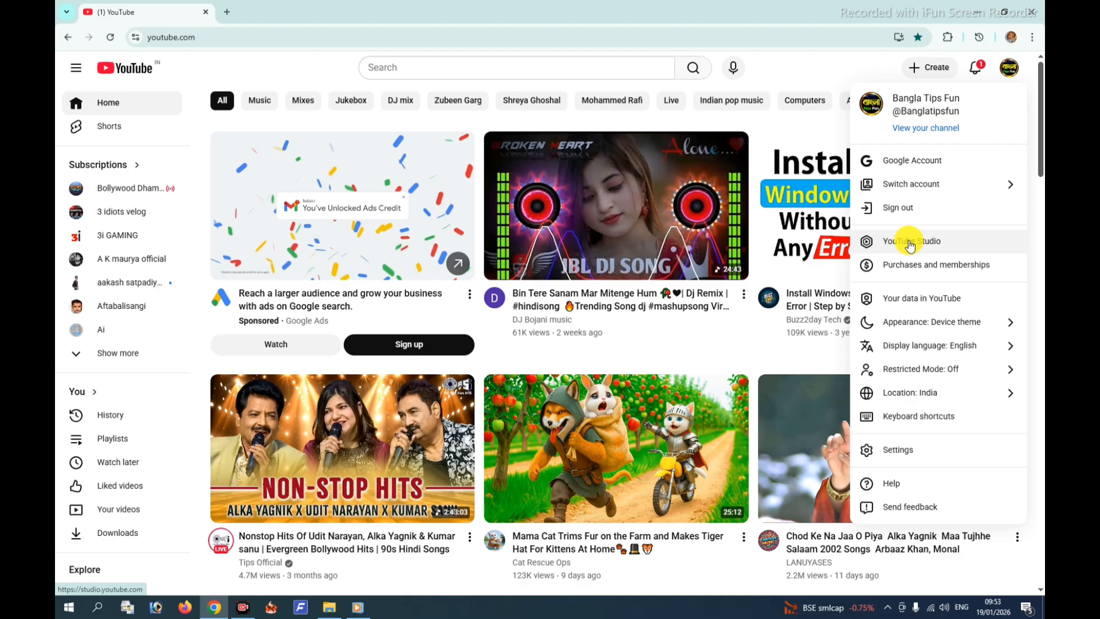
left_click(912, 245)
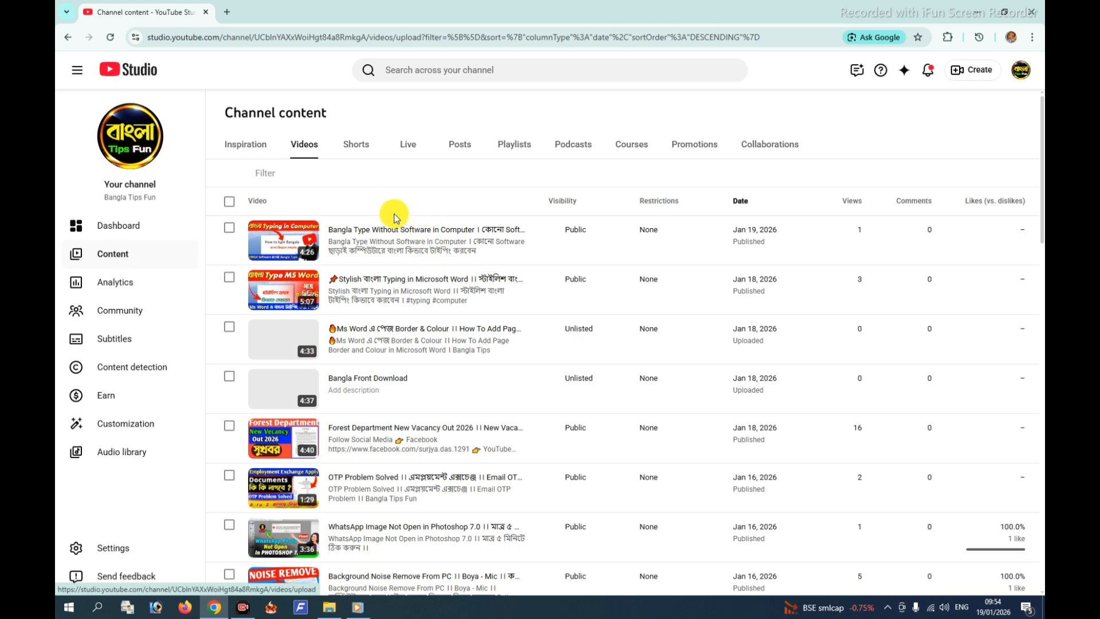
scroll(380, 321, "down", 10)
scroll(383, 389, "up", 10)
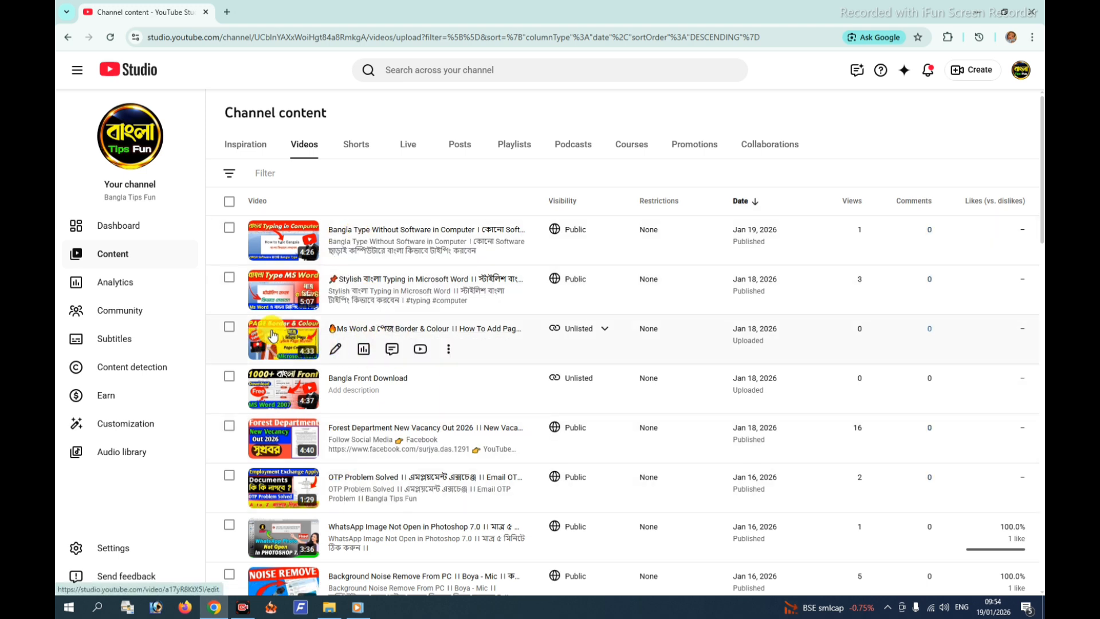
left_click(336, 350)
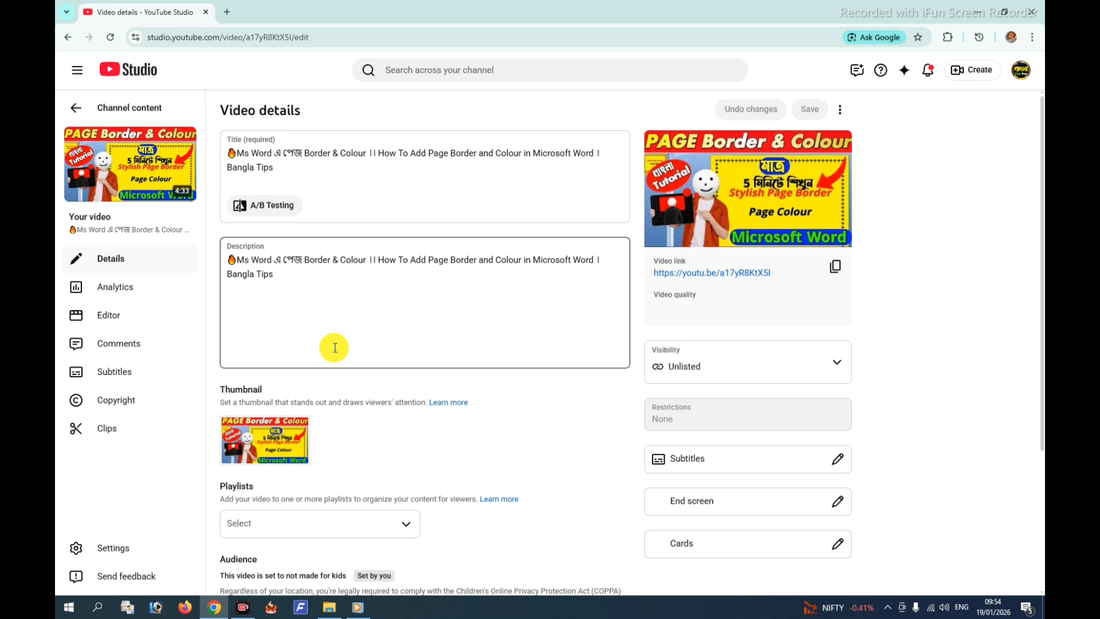
left_click_drag(223, 109, 295, 110)
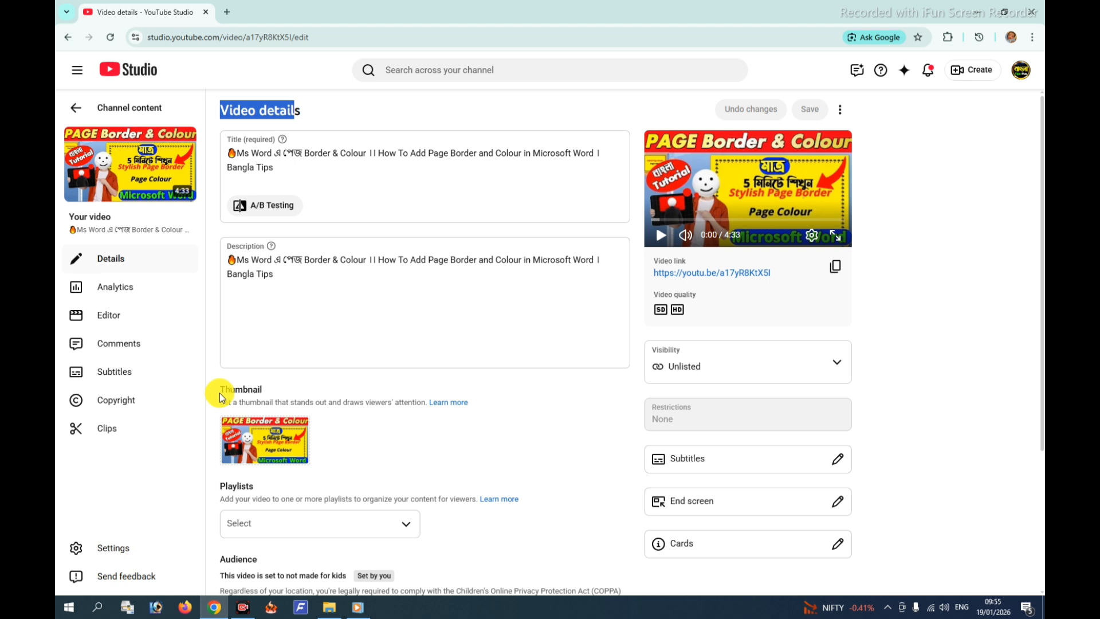
left_click_drag(219, 393, 281, 392)
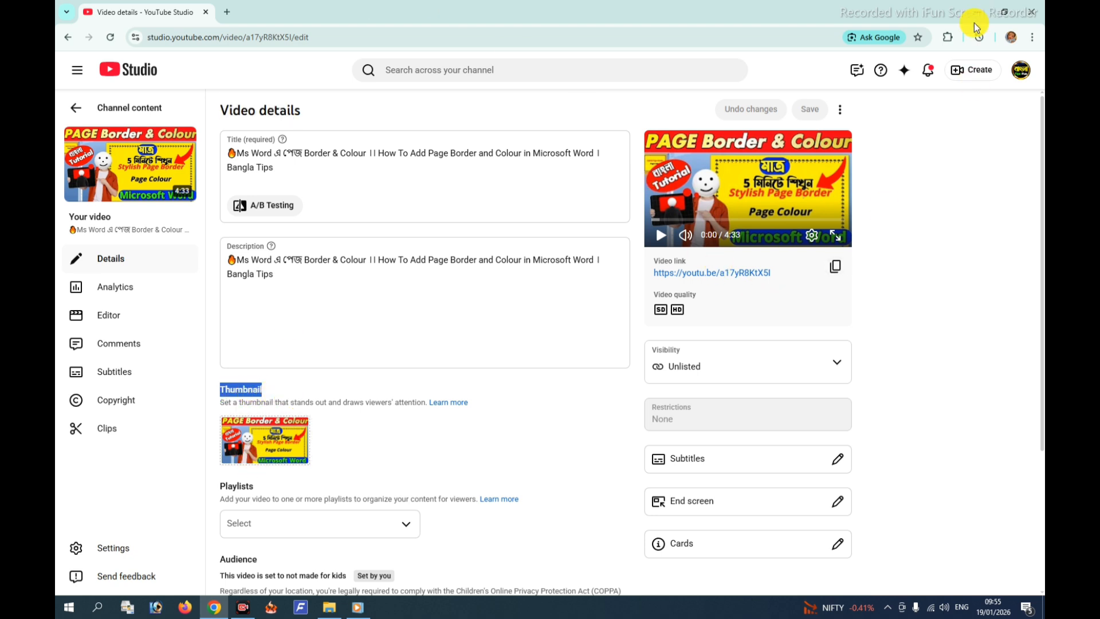
scroll(791, 361, "down", 2)
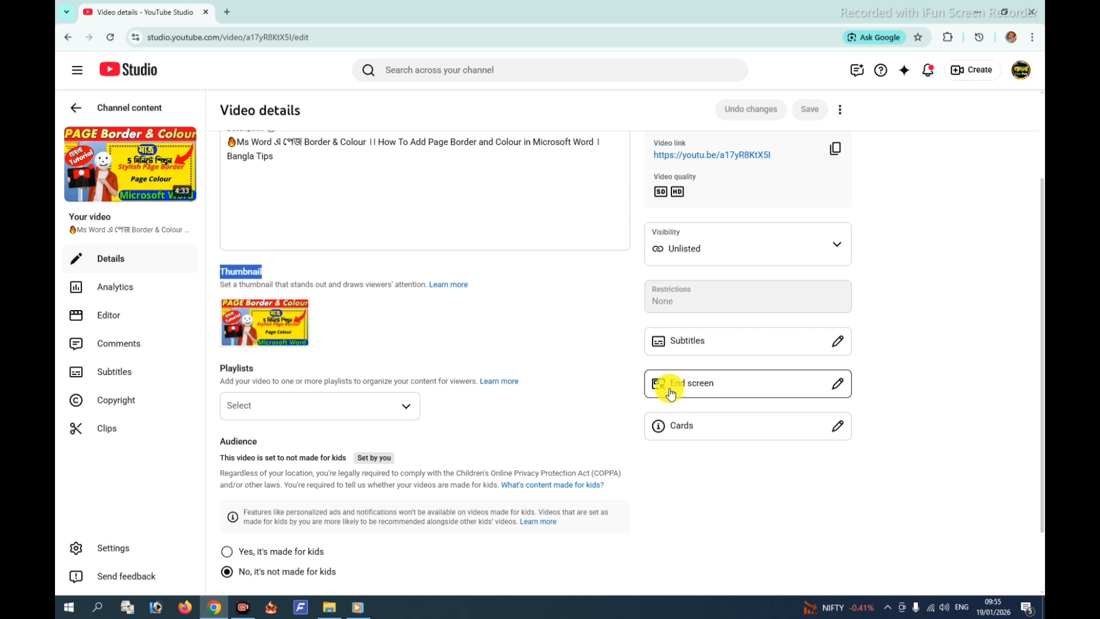
left_click(839, 388)
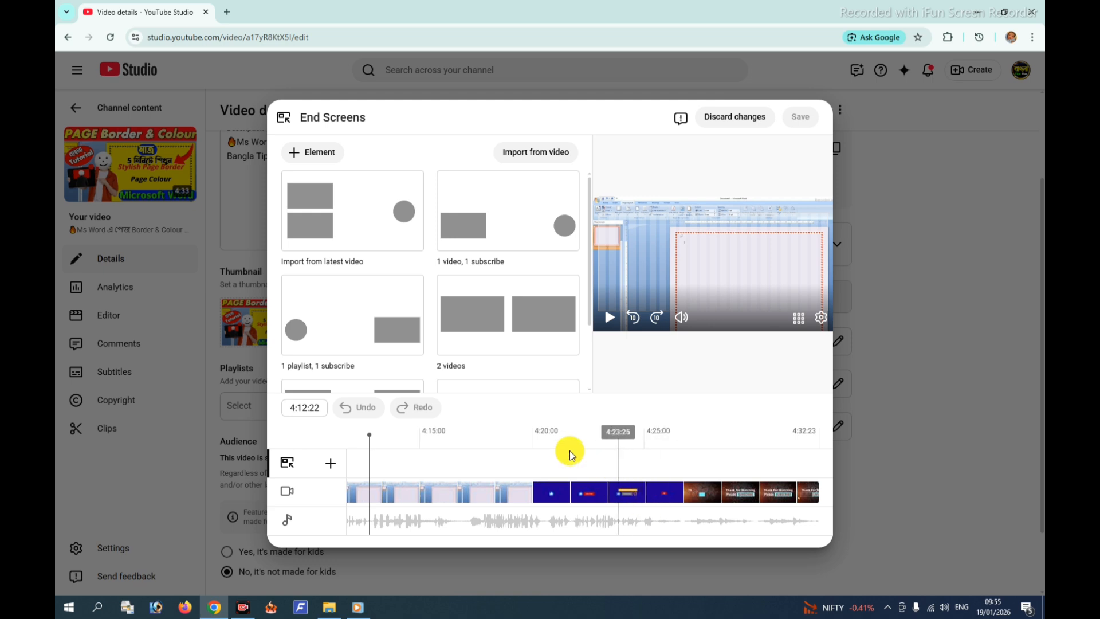
left_click_drag(383, 441, 695, 474)
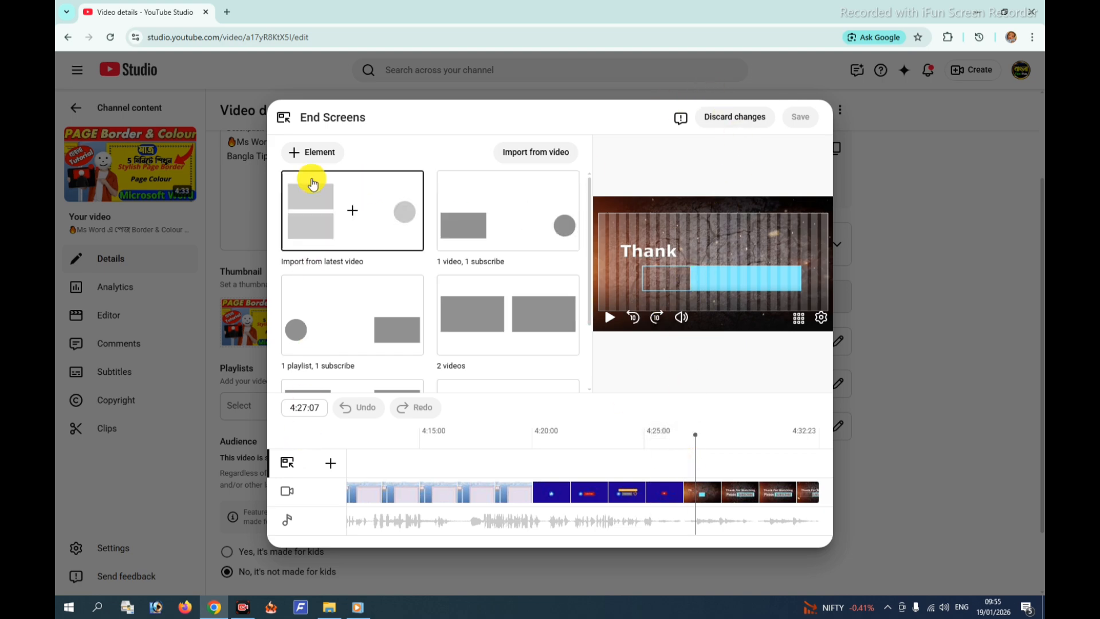
left_click(728, 116)
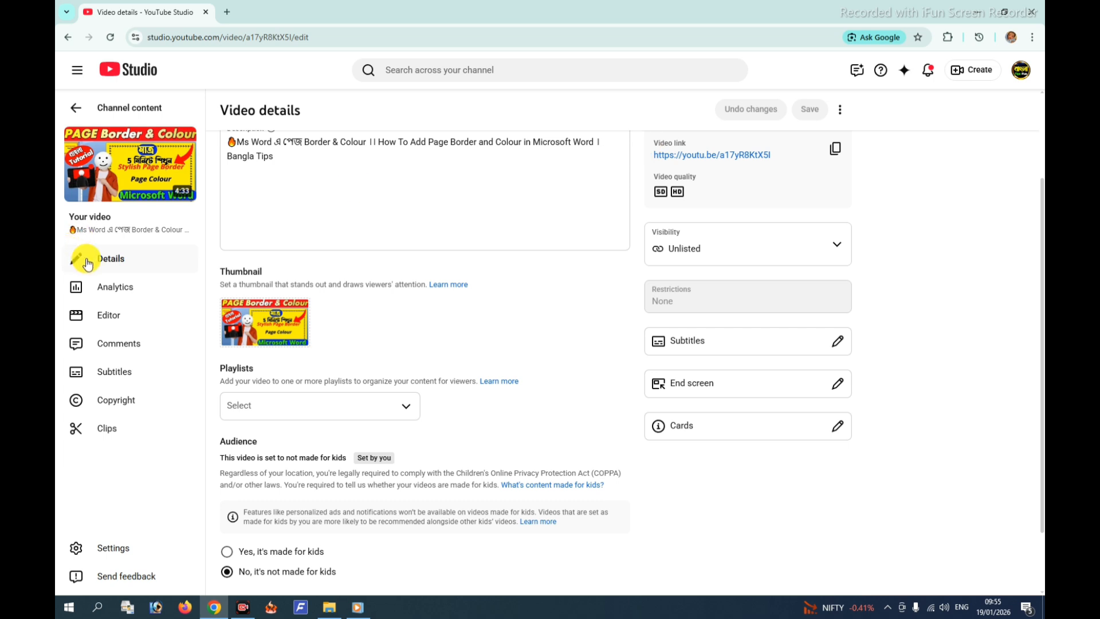
left_click(68, 38)
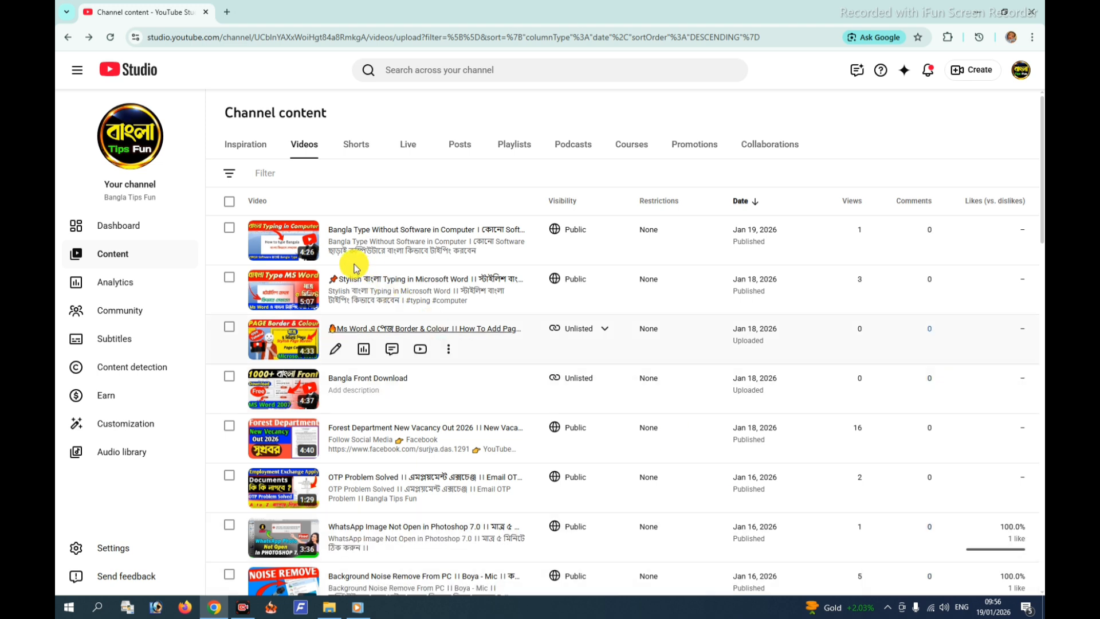
Step: Open the end screen editor for the video "Bangla Type Without Software in Computer"
left_click(337, 254)
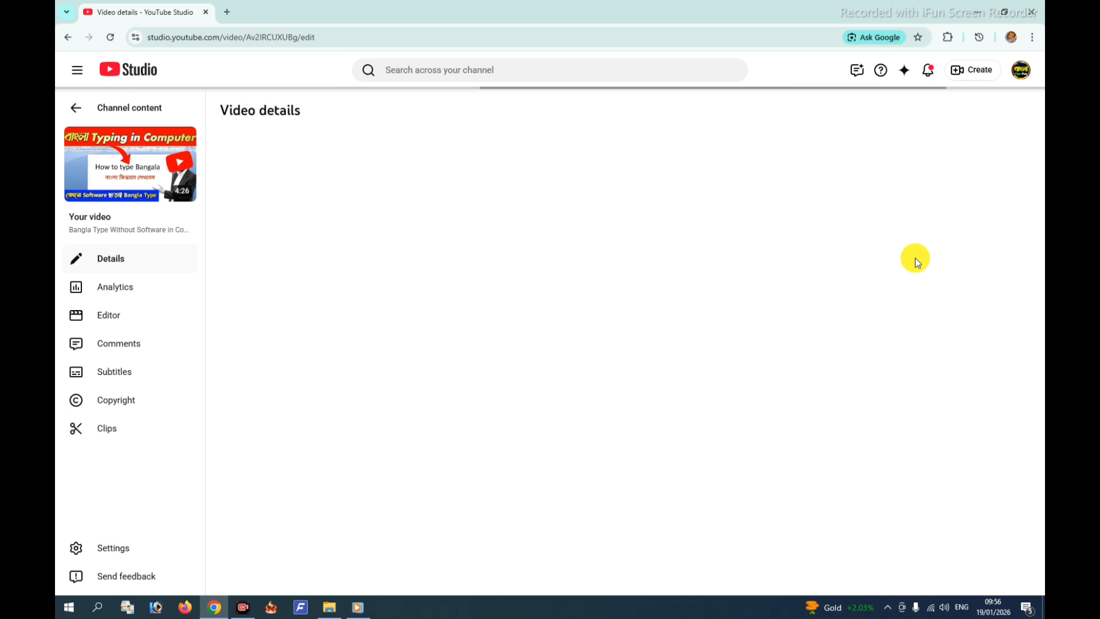
scroll(865, 366, "down", 2)
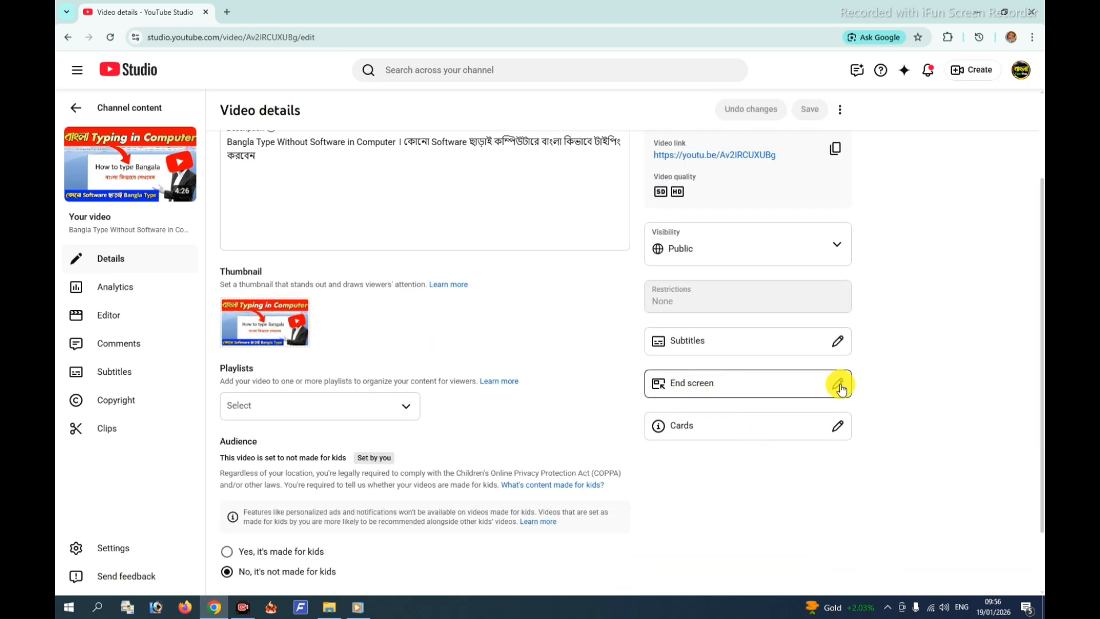
left_click(839, 385)
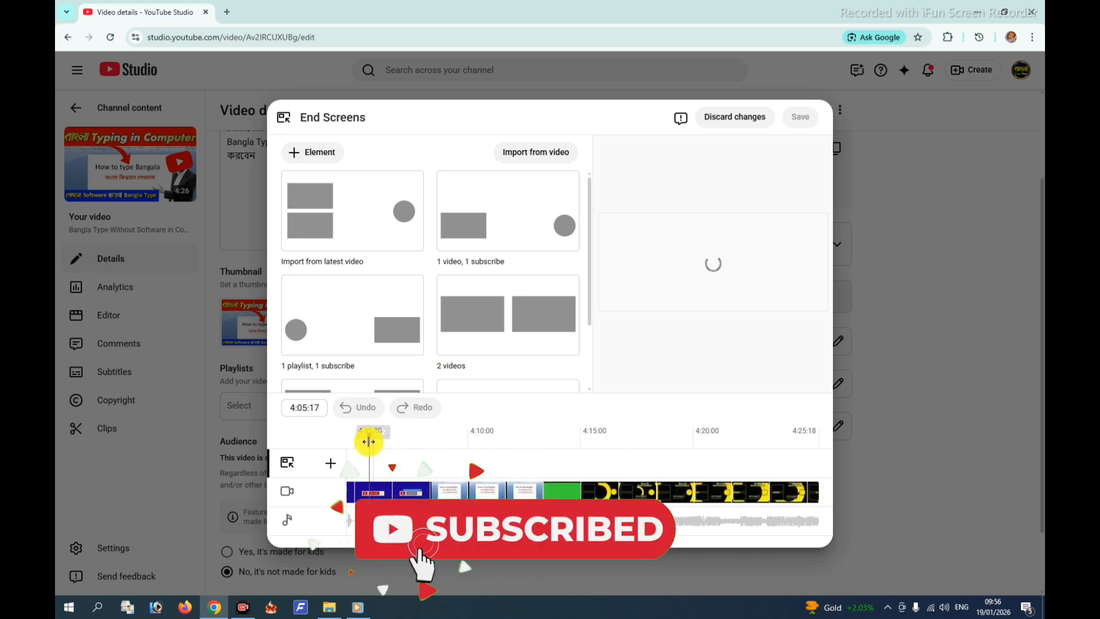
Step: Place the playhead at 4:13:09, where the green clip begins, and import the end screen elements from the latest video
left_click_drag(370, 442, 580, 456)
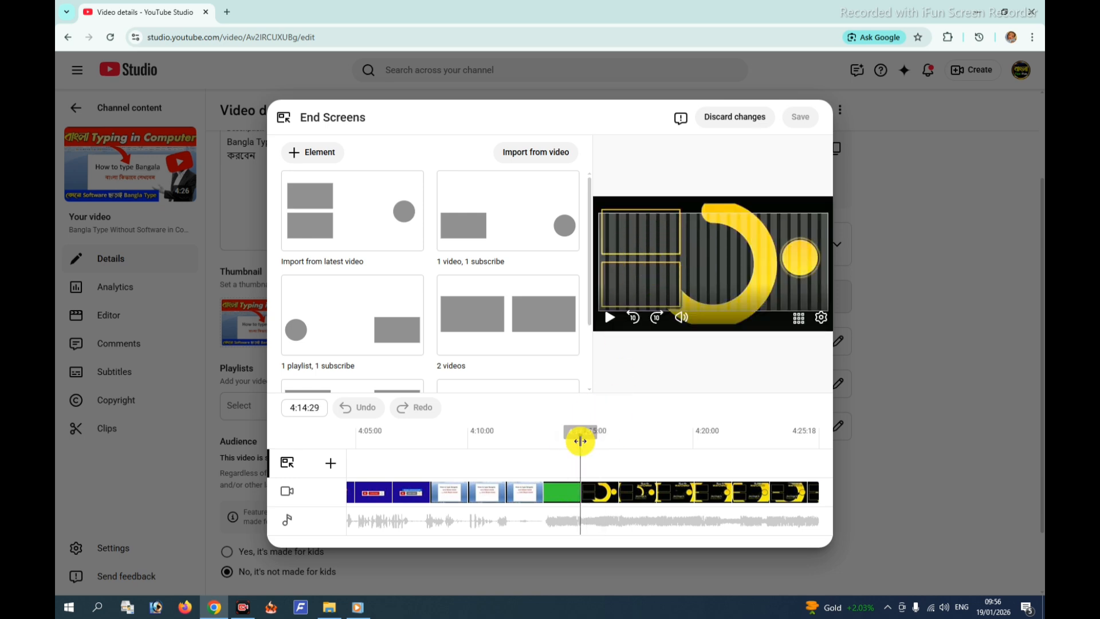
left_click_drag(579, 439, 543, 448)
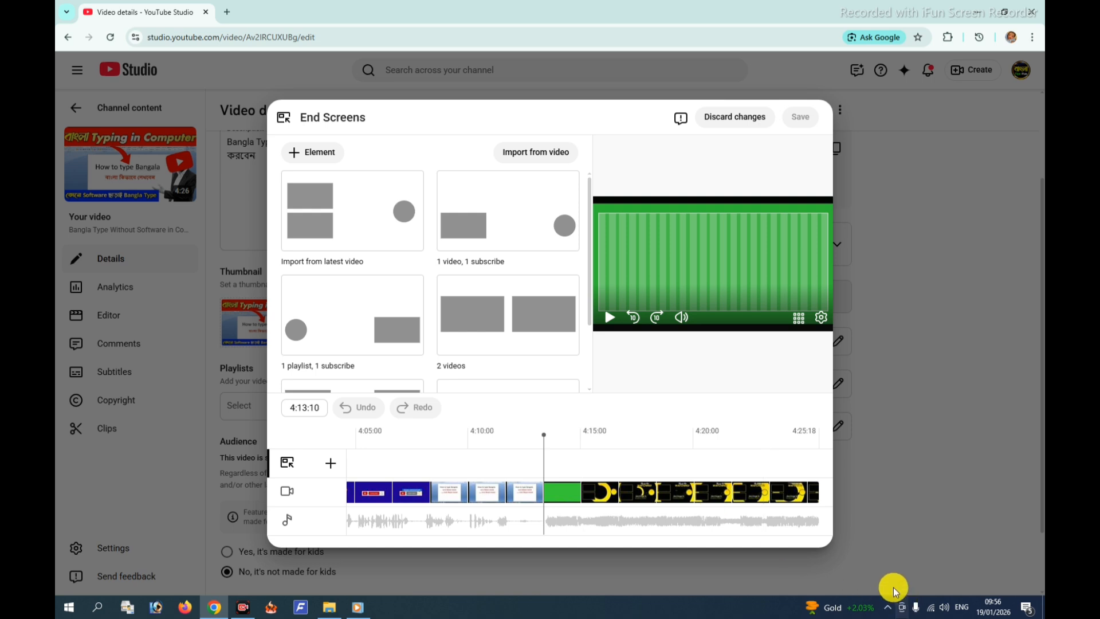
left_click(537, 441)
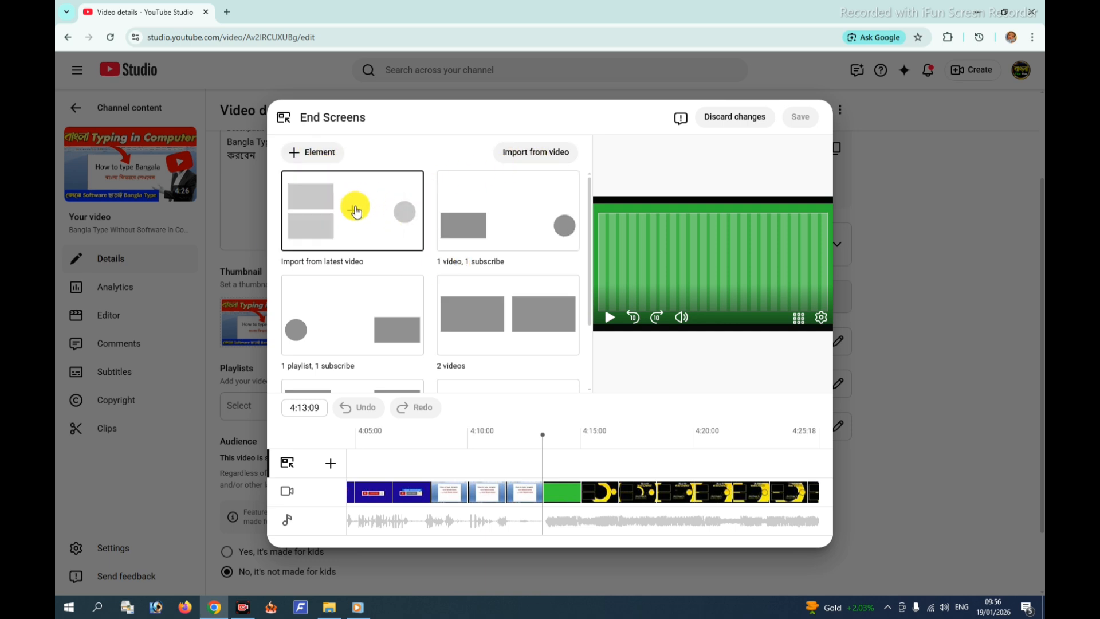
left_click(377, 213)
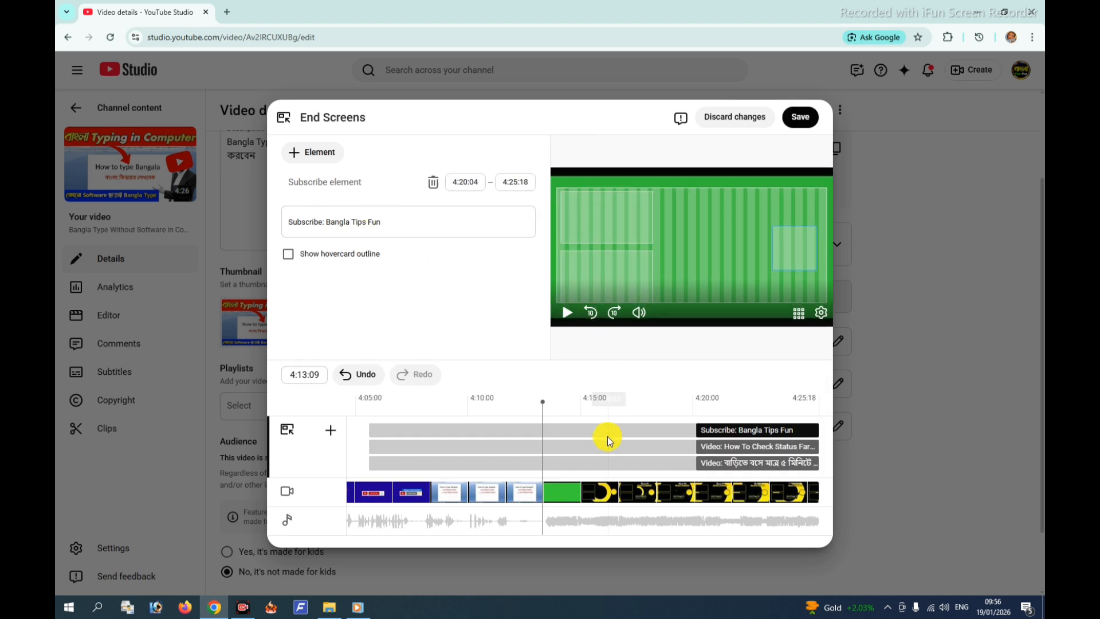
Step: Align the subscribe element with the template's yellow circle and the two video elements with its rectangular frames
left_click_drag(542, 405, 569, 414)
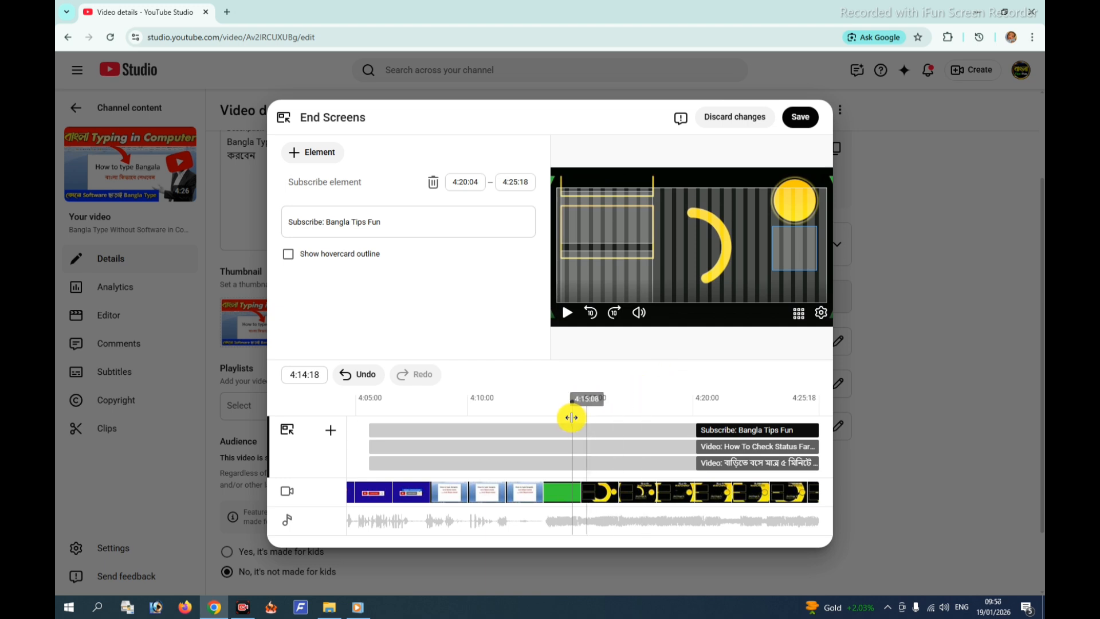
left_click_drag(571, 417, 607, 433)
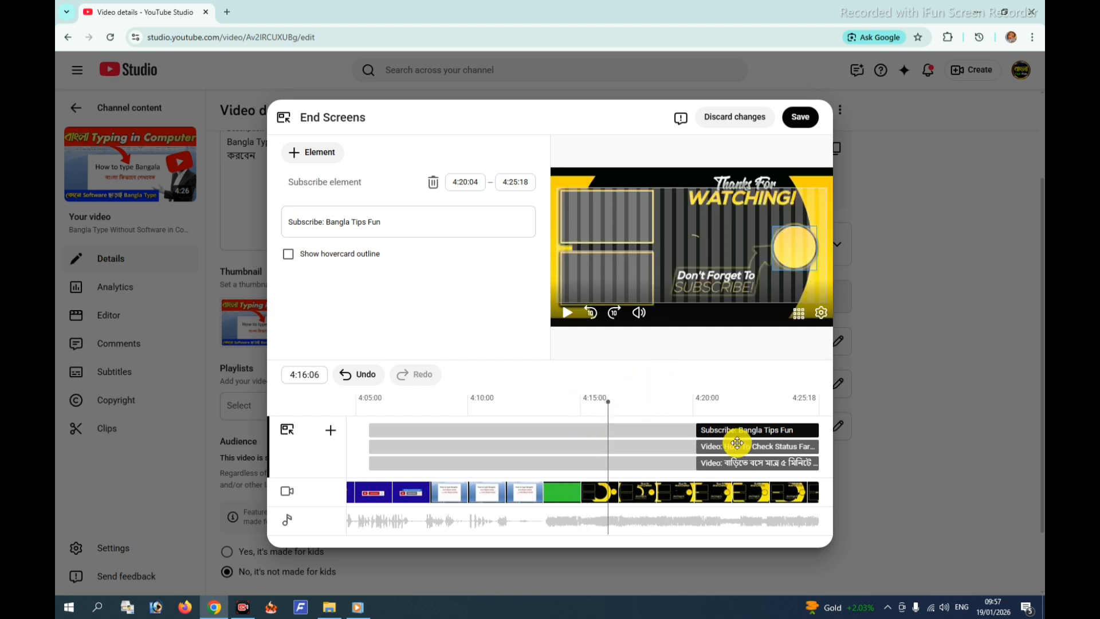
left_click(715, 440)
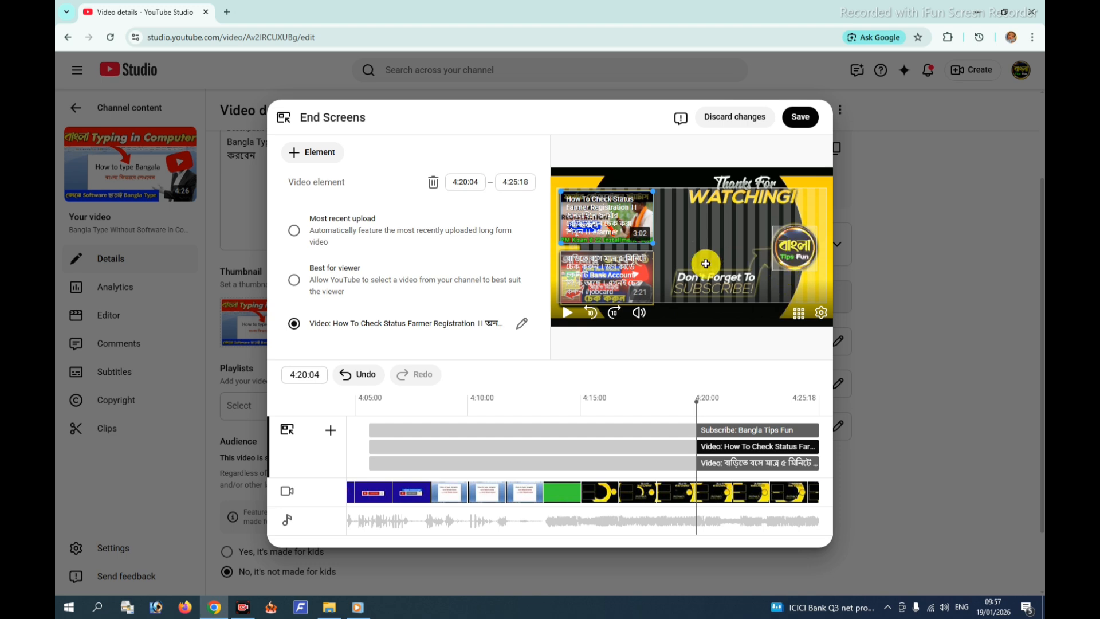
left_click(791, 254)
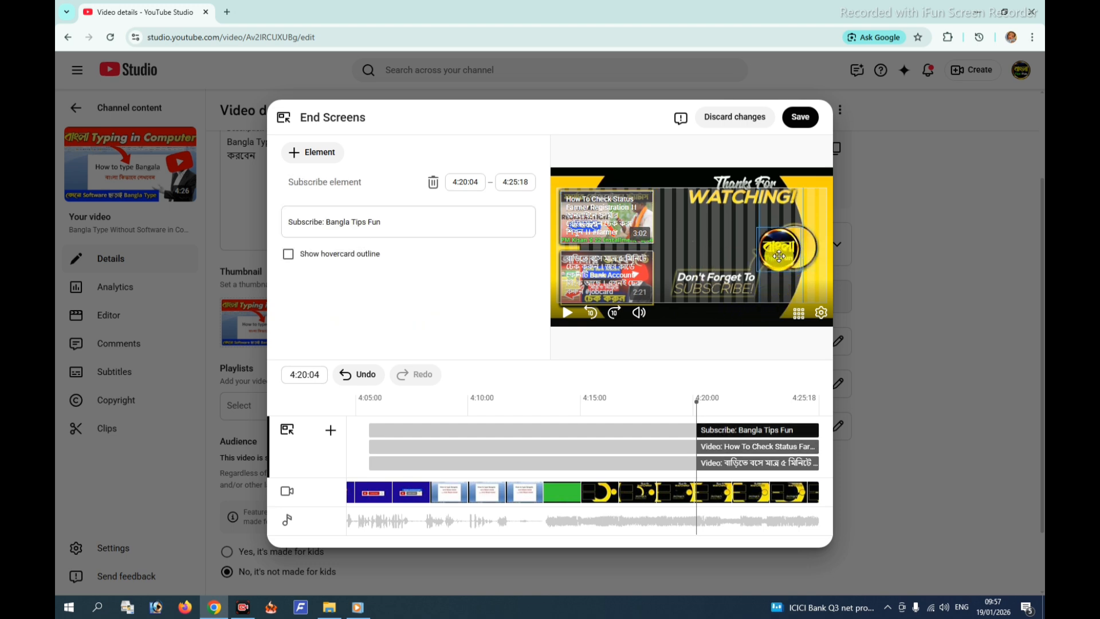
left_click_drag(794, 254, 796, 257)
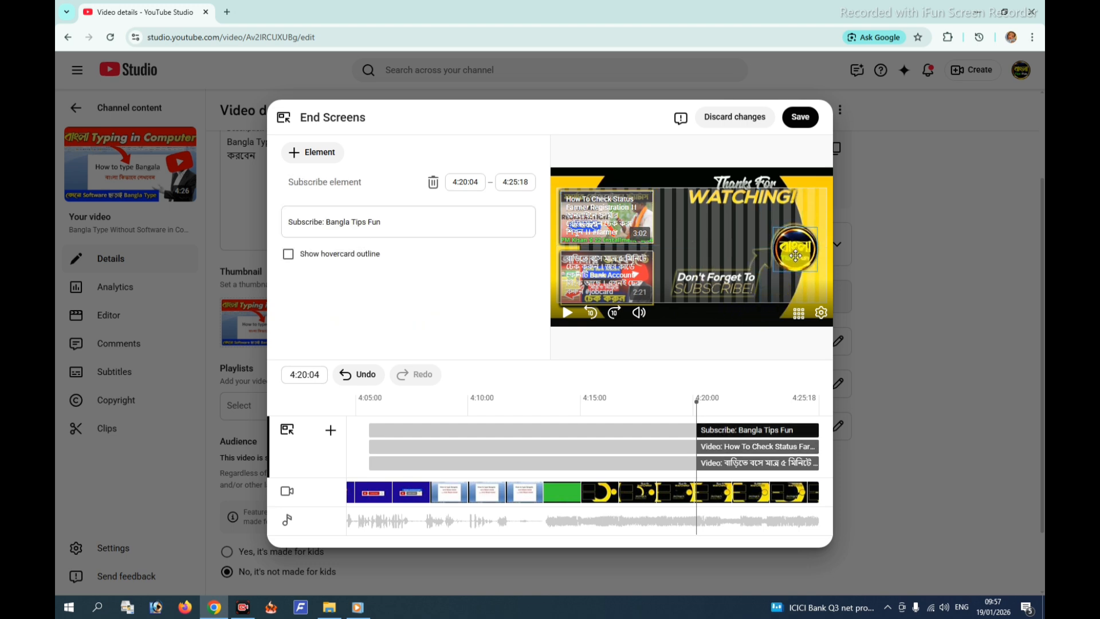
left_click_drag(608, 223, 605, 219)
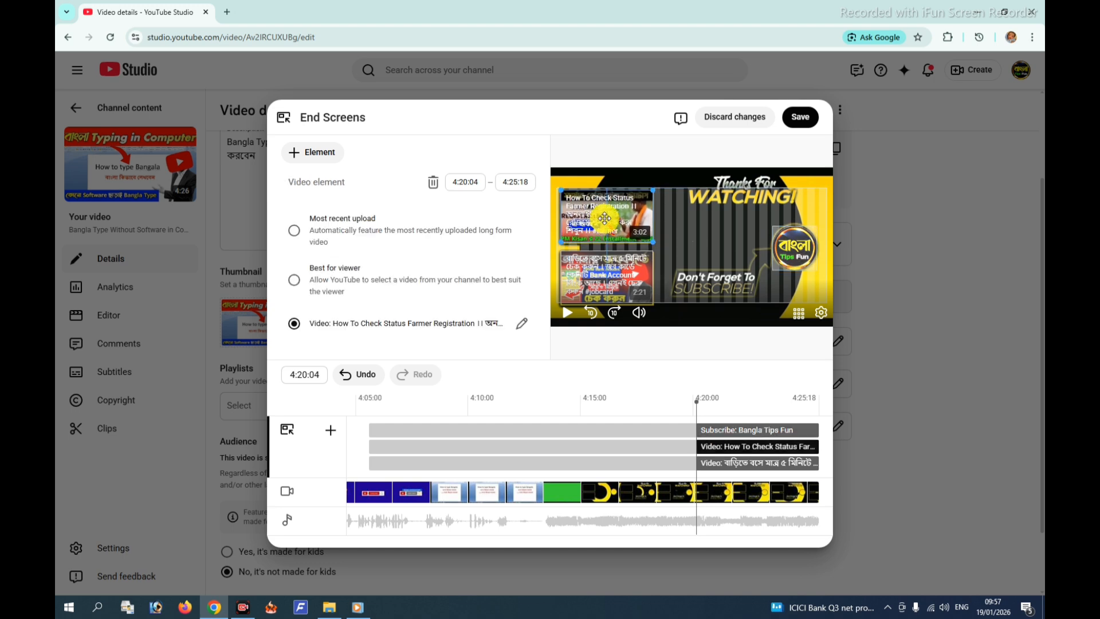
left_click(587, 265)
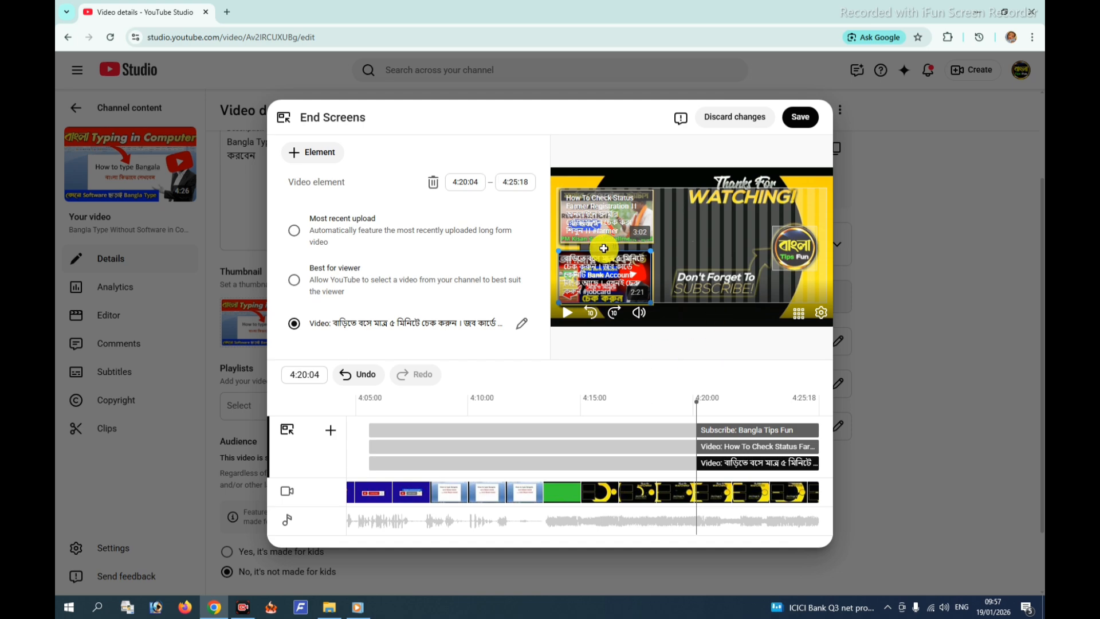
Step: Extend the subscribe element on the timeline so that it starts at 4:13:09
left_click(678, 435)
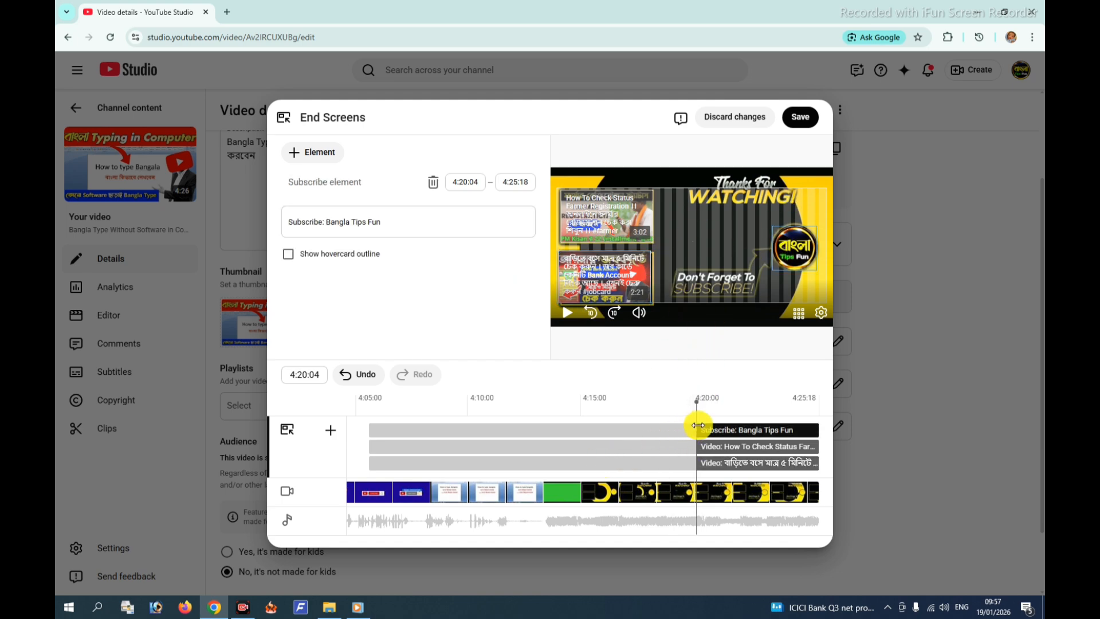
left_click_drag(698, 427, 593, 436)
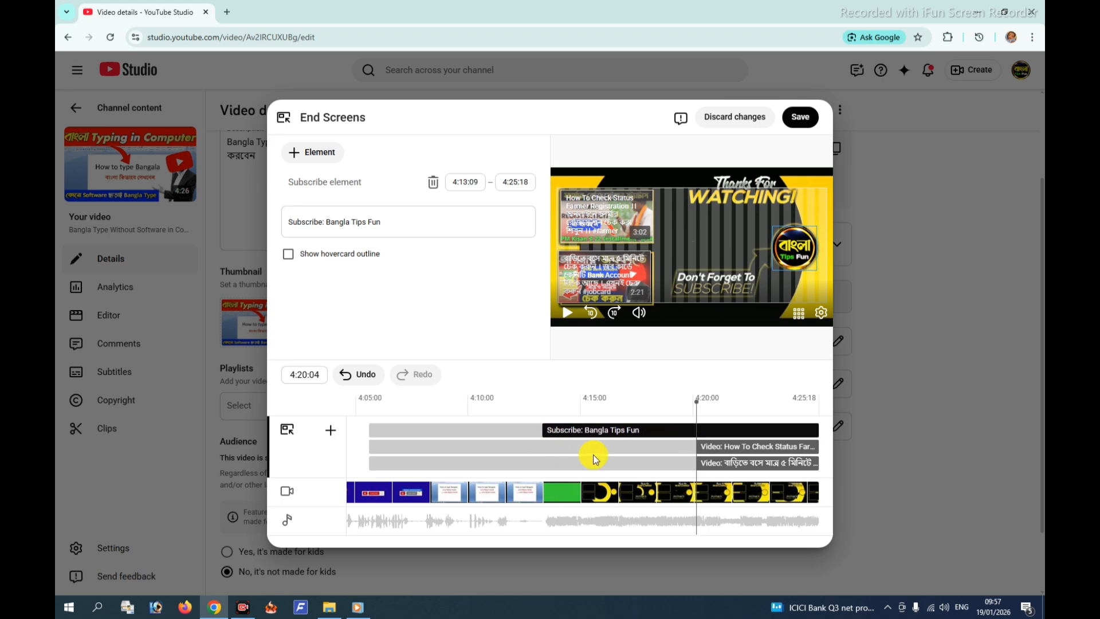
Step: Extend both video elements on the end screen timeline so that they start at 4:13:09, level with the subscribe element
left_click(701, 451)
left_click_drag(696, 449, 543, 447)
left_click_drag(695, 468, 543, 462)
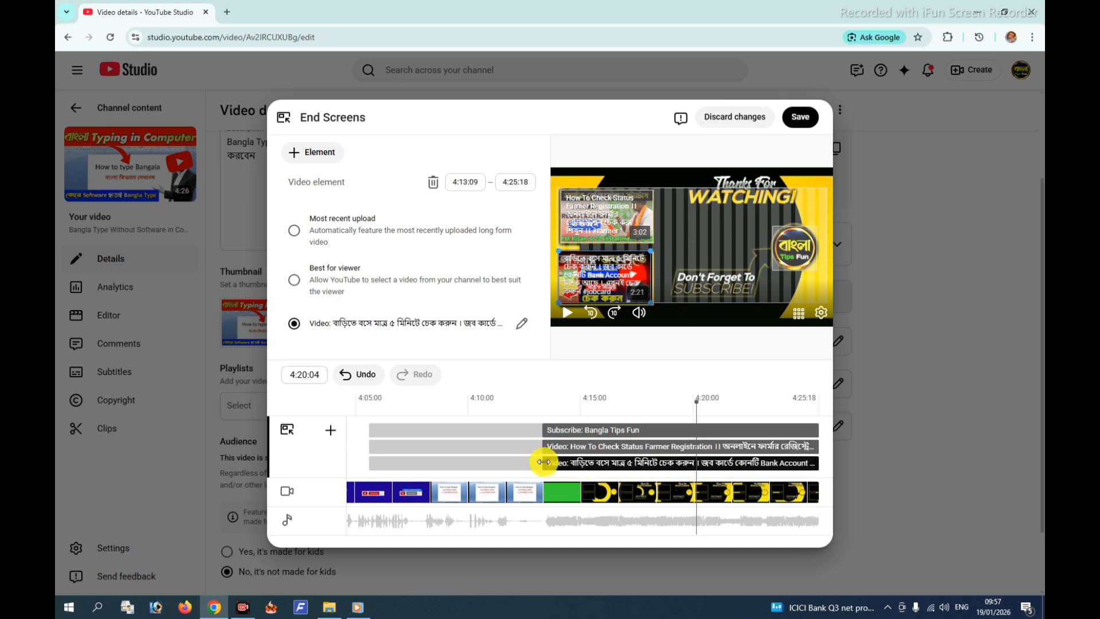
Step: Preview the end screen by playing the video from 4:11:09, before the elements begin, and stop playback once the template has been checked
left_click(500, 427)
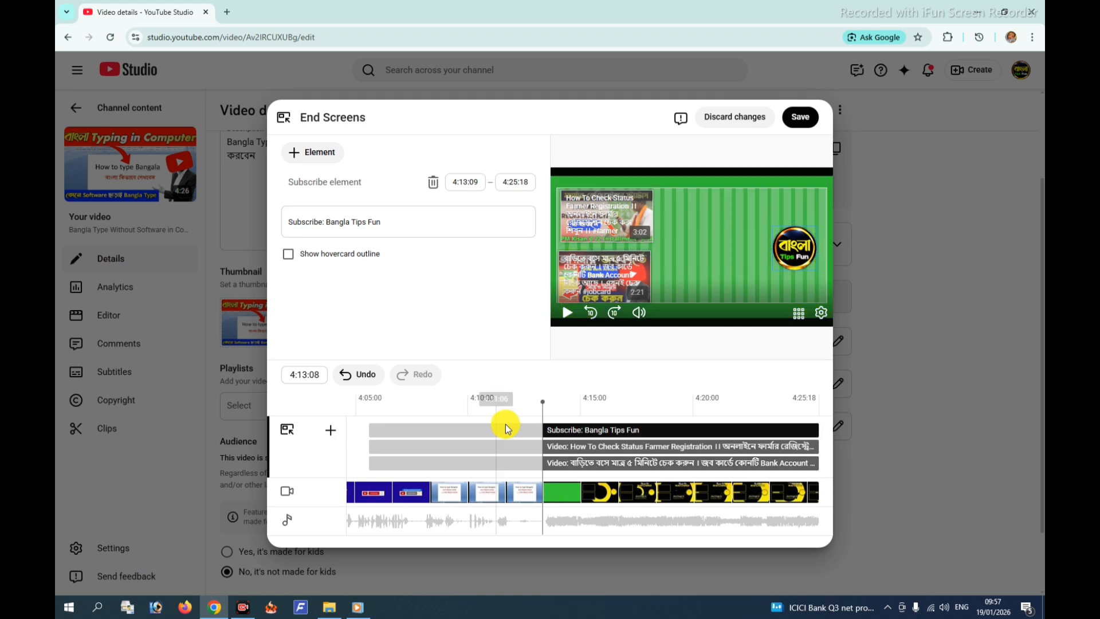
left_click_drag(518, 407, 497, 406)
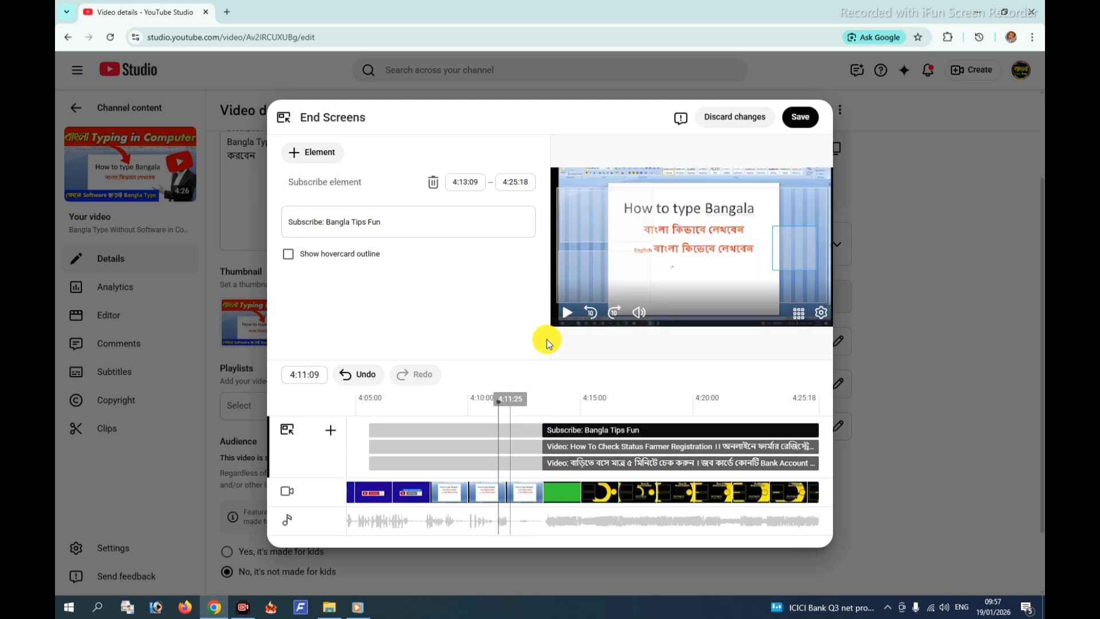
left_click(566, 312)
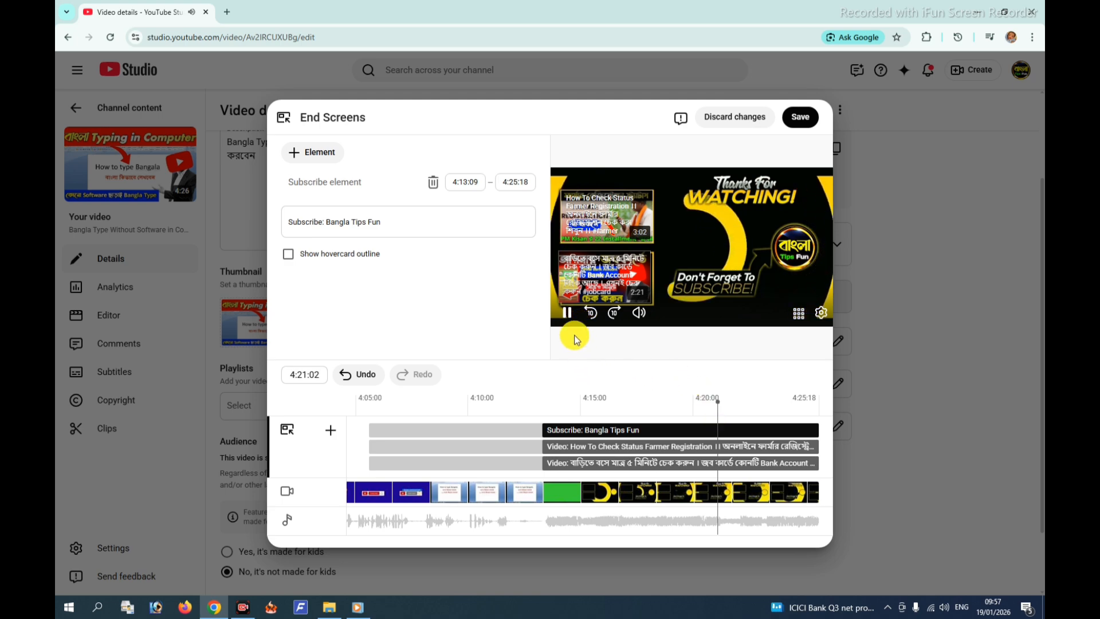
left_click(568, 312)
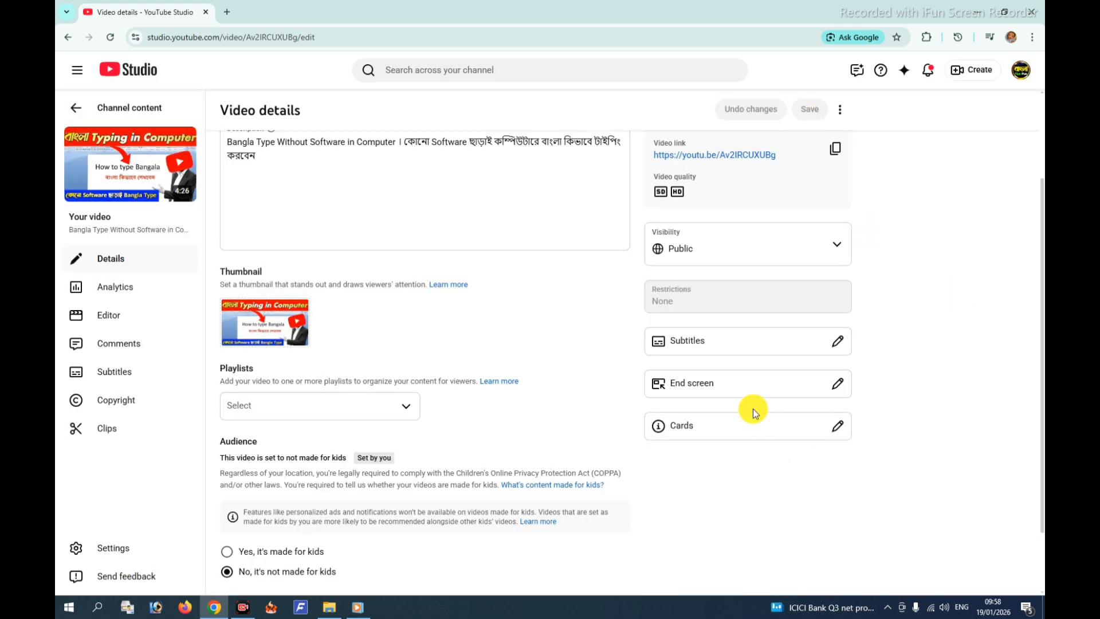
Step: Leave the video's details and return to the channel dashboard to look over its overview cards
scroll(753, 408, "up", 2)
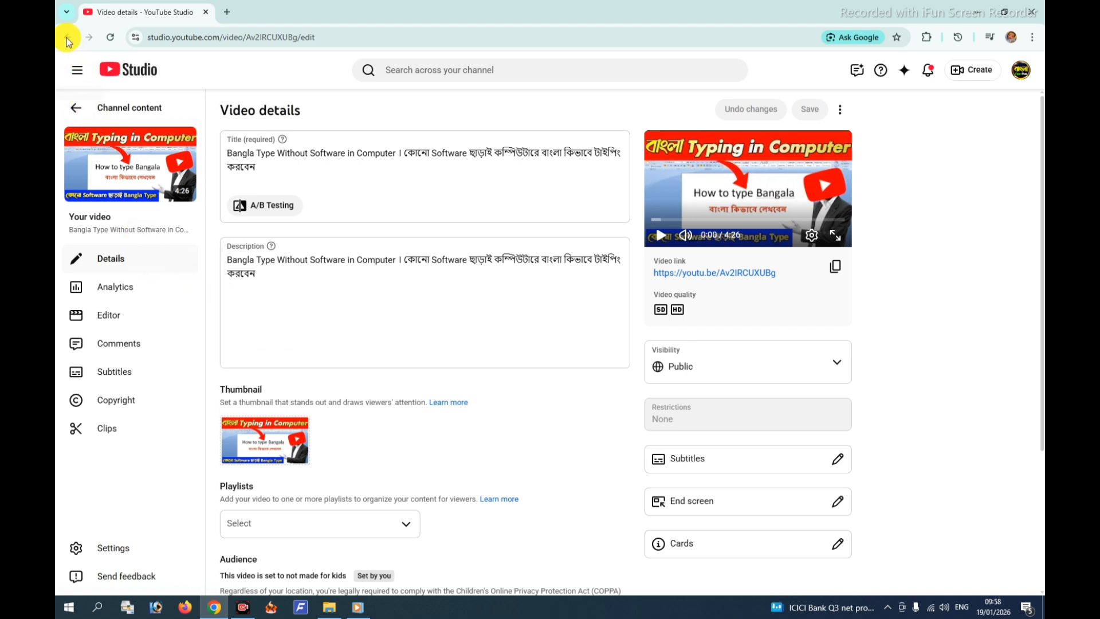
left_click(68, 38)
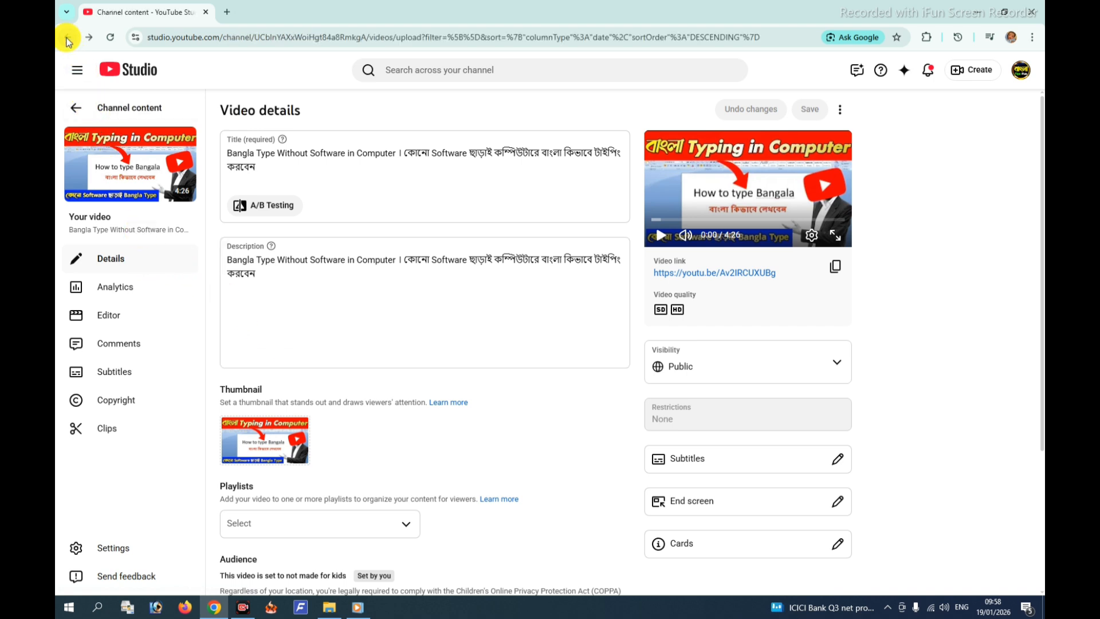
left_click(68, 38)
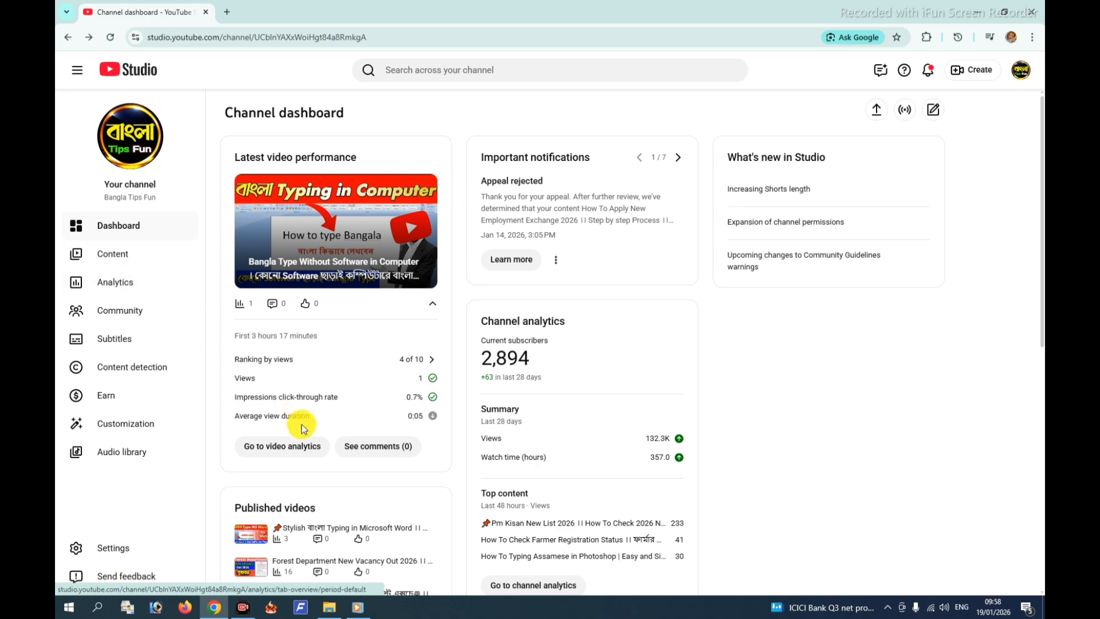
scroll(302, 429, "down", 4)
scroll(305, 435, "up", 4)
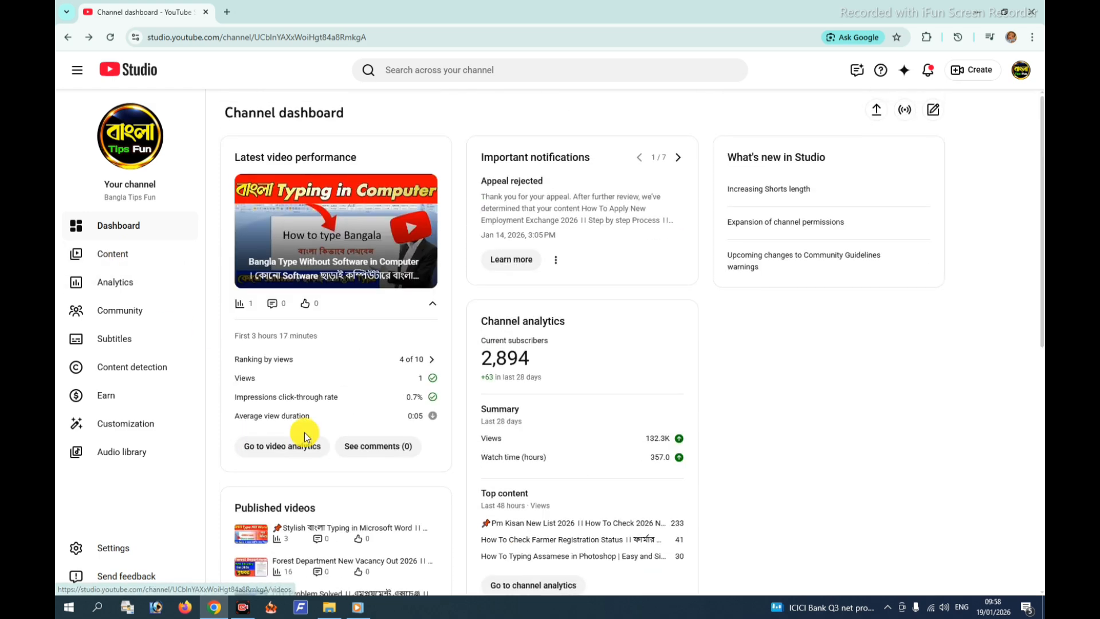